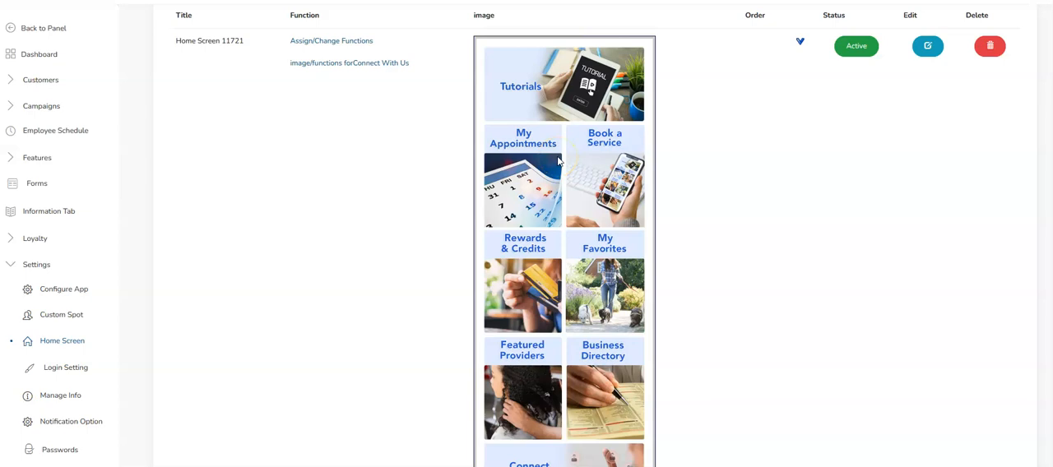
Compare the button layouts of Home Screen 11721 and Provider Screen New in the home screen list.
scroll(558, 161, down, 1)
scroll(558, 162, up, 1)
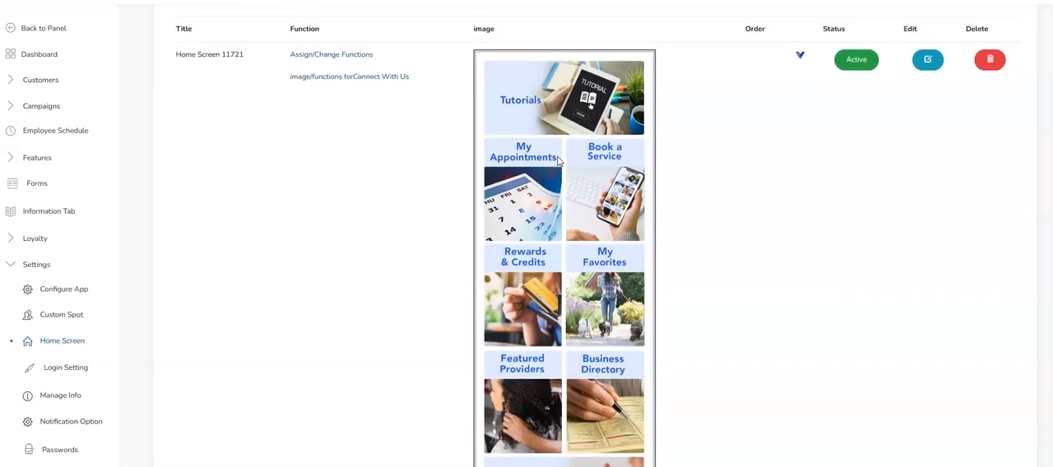
scroll(658, 280, down, 1)
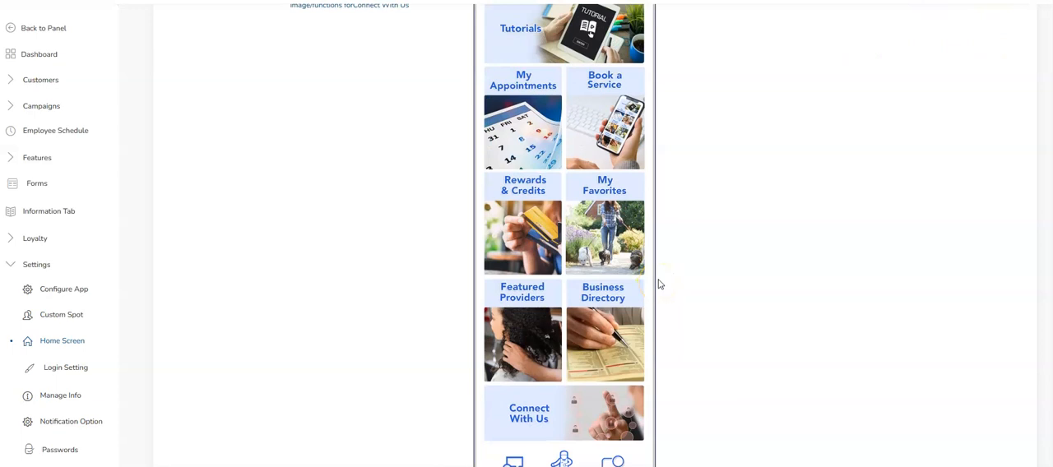
scroll(658, 282, down, 6)
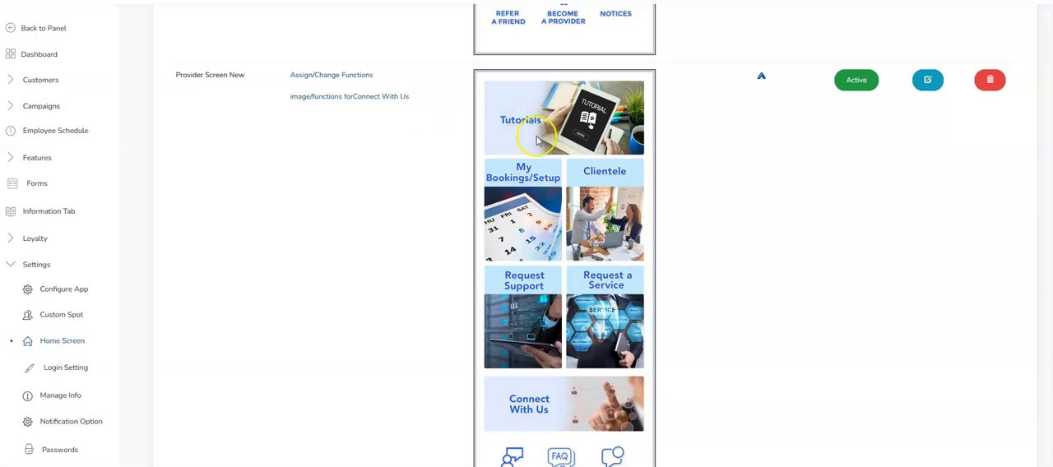
scroll(535, 135, down, 1)
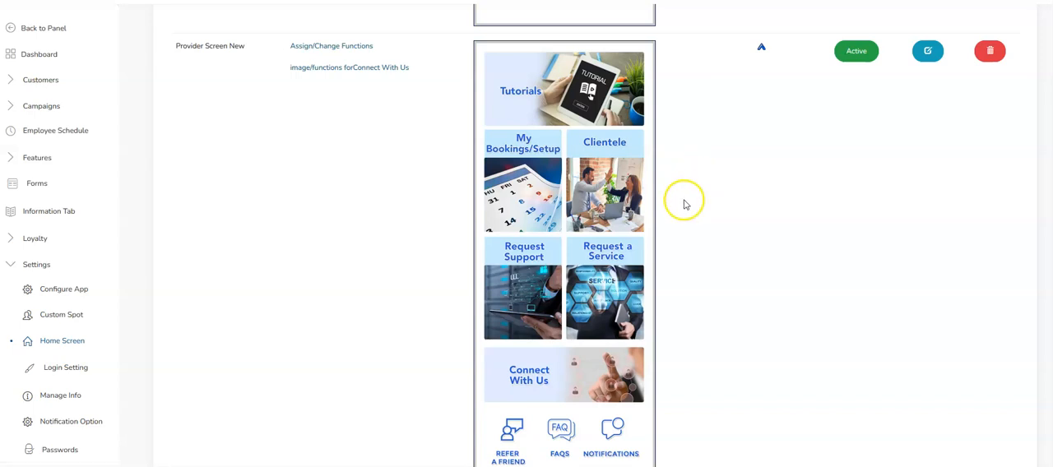
scroll(682, 200, up, 3)
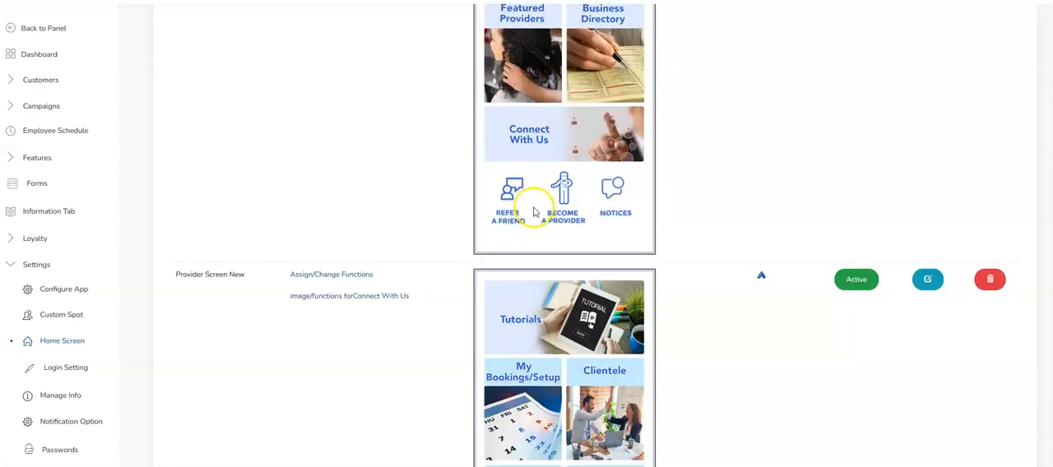
scroll(536, 211, down, 4)
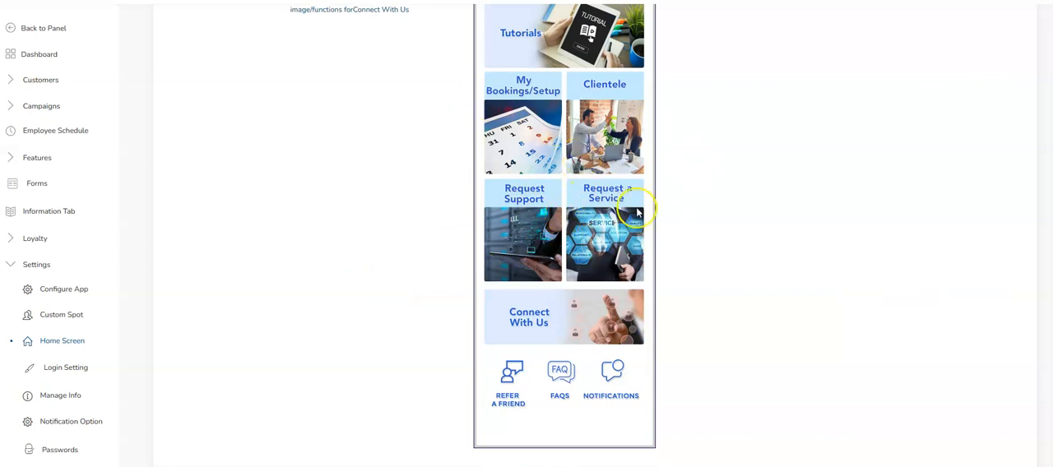
scroll(522, 277, up, 4)
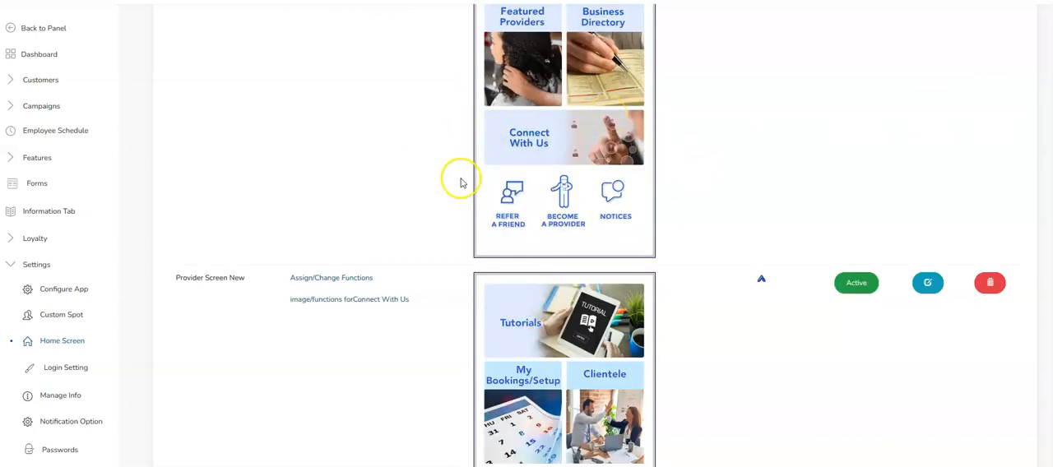
scroll(461, 183, down, 3)
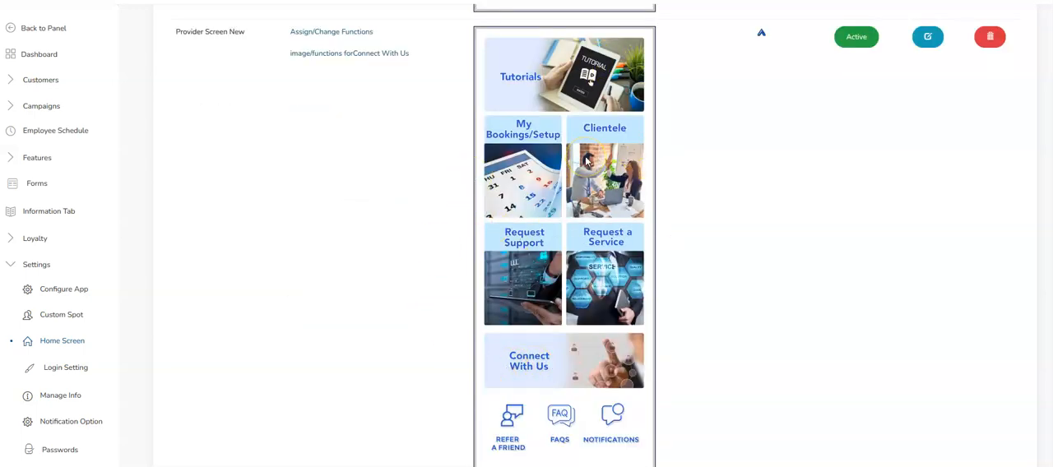
scroll(651, 108, up, 4)
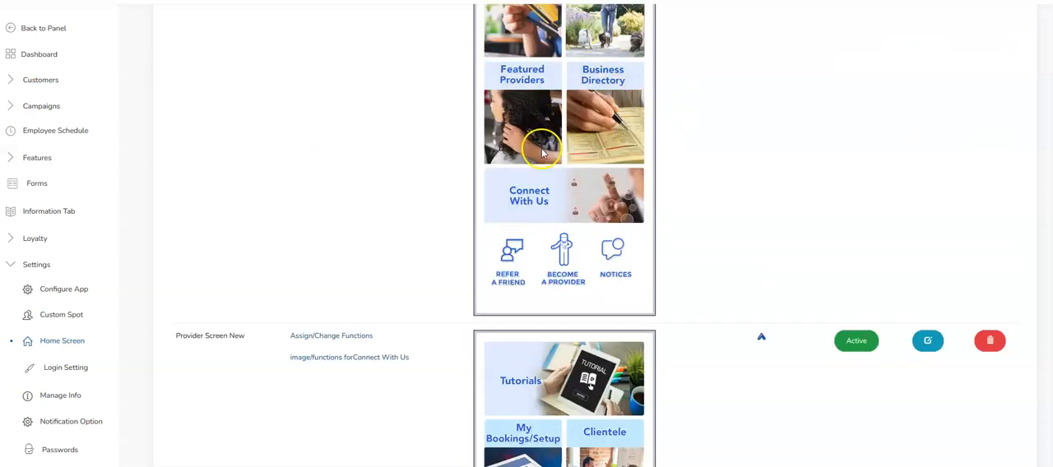
scroll(543, 152, down, 2)
scroll(543, 152, down, 1)
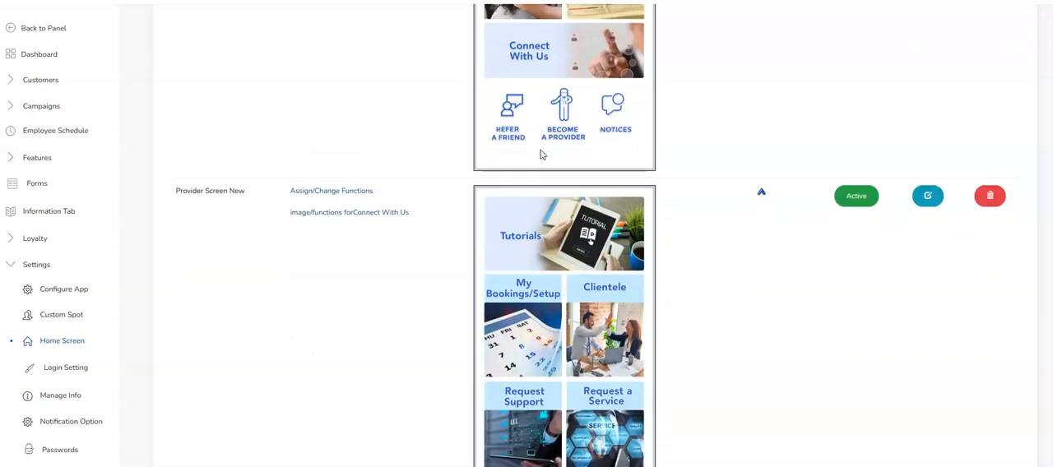
scroll(371, 195, down, 1)
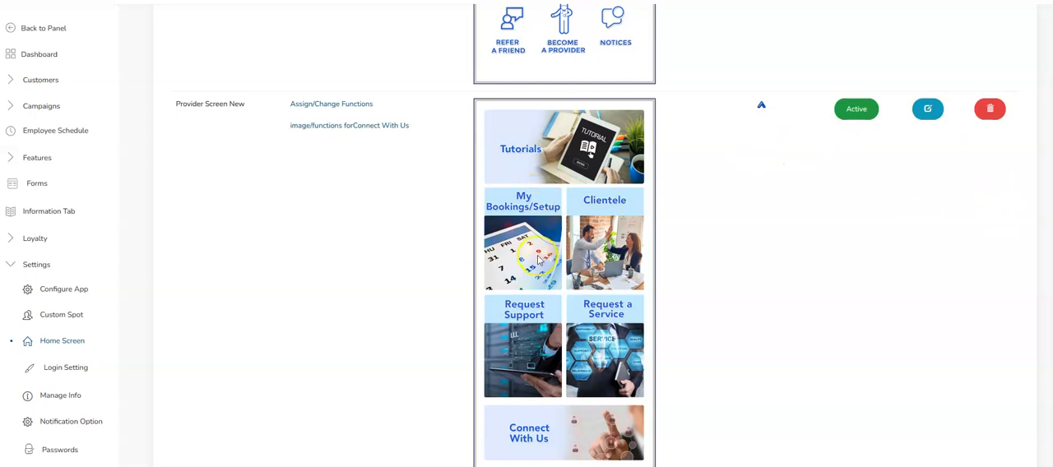
scroll(547, 220, down, 1)
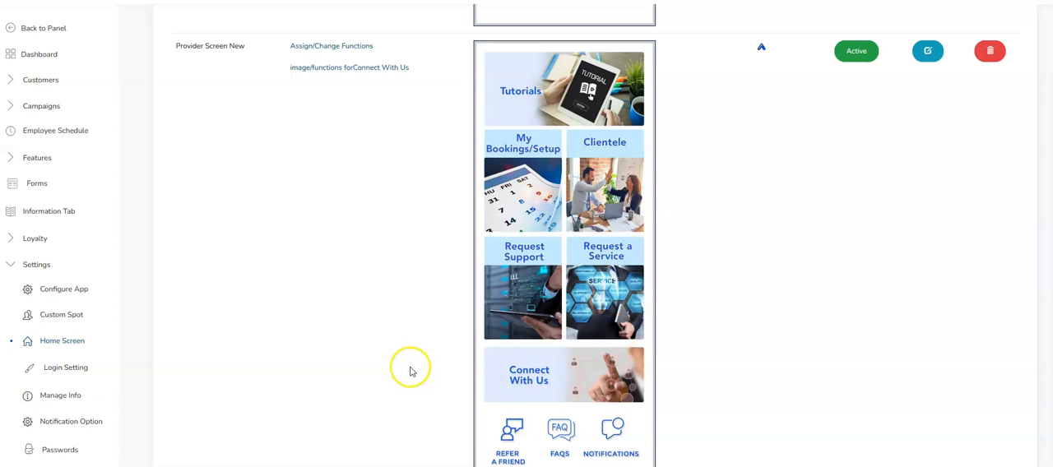
Open the Store Locator settings to view the app's map points.
scroll(345, 346, down, 2)
scroll(58, 296, down, 3)
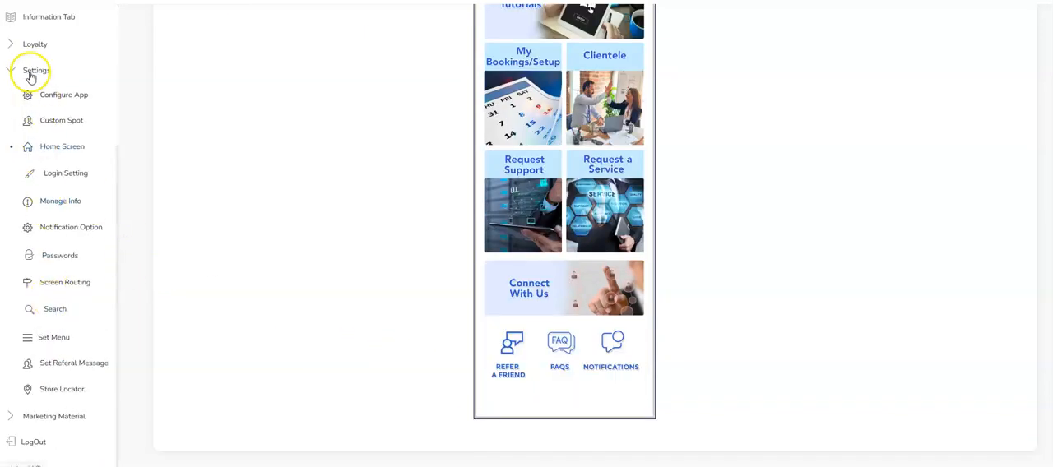
scroll(50, 391, up, 1)
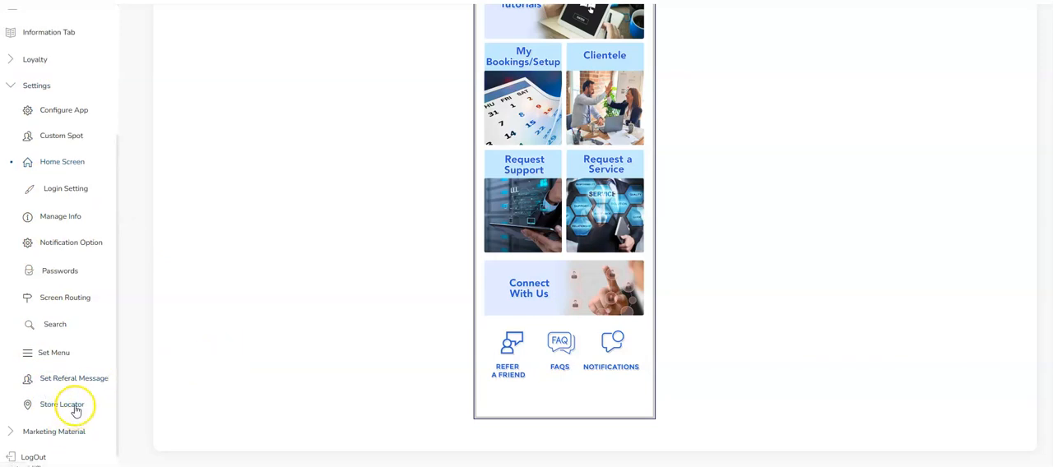
click(74, 409)
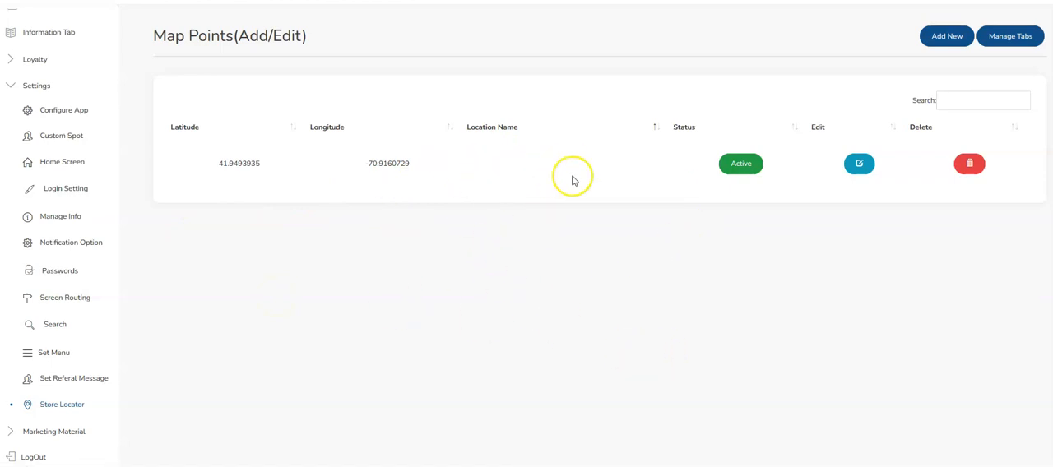
Return to the home screen list and open the Home Screen 11721 entry for editing.
click(77, 163)
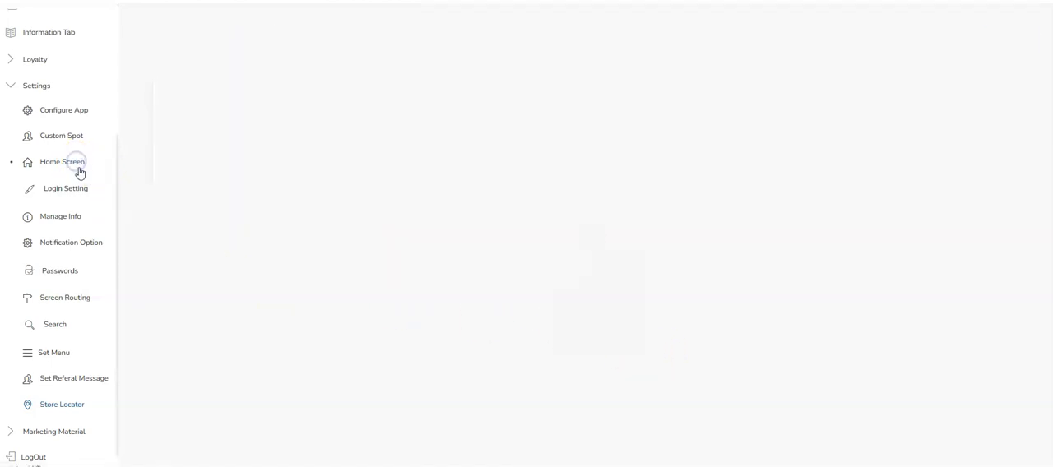
scroll(575, 395, down, 10)
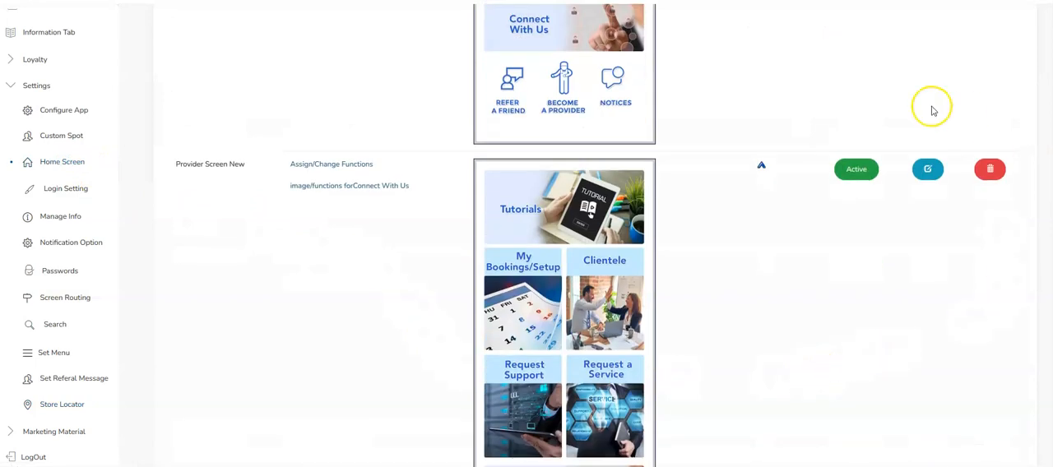
scroll(968, 131, up, 10)
scroll(979, 44, up, 1)
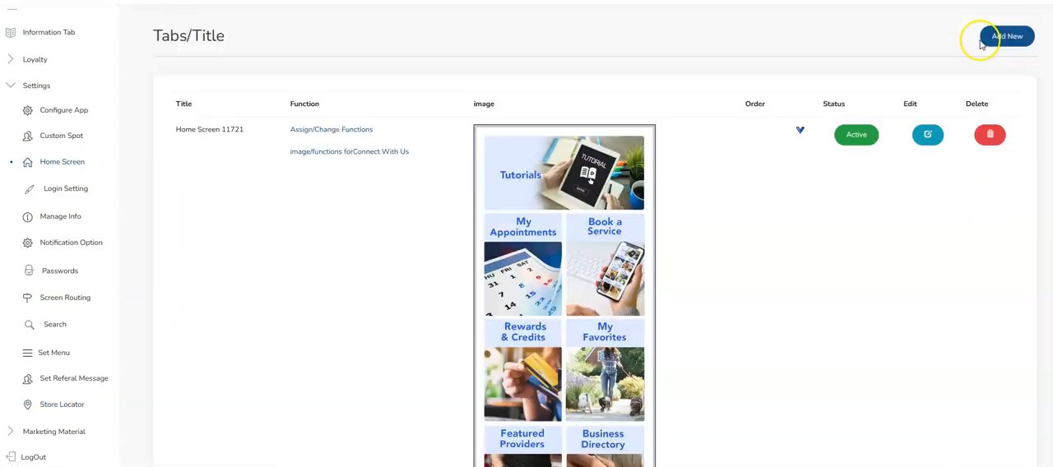
click(928, 136)
Review the home screen's group, location and user access settings, and view the Location Access choices without selecting one.
scroll(355, 198, down, 3)
scroll(355, 198, down, 1)
scroll(378, 132, up, 4)
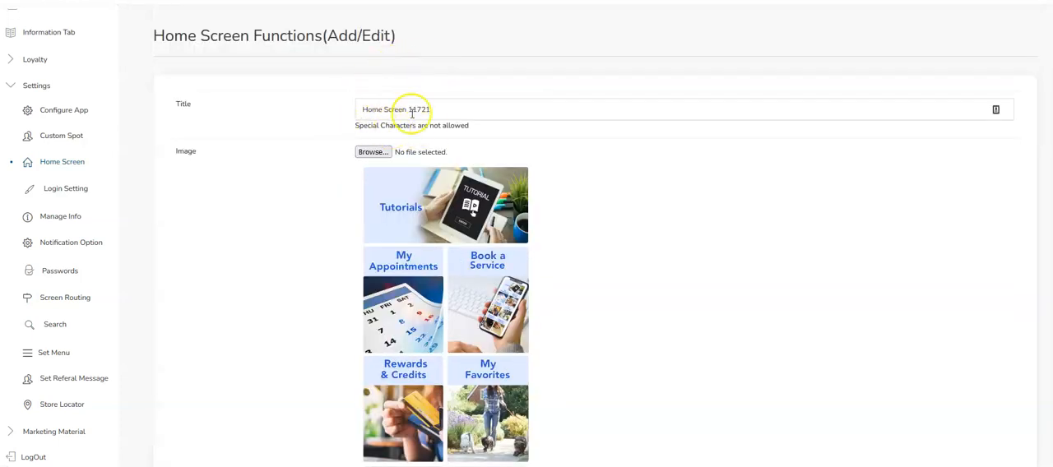
scroll(362, 120, down, 3)
scroll(352, 141, down, 7)
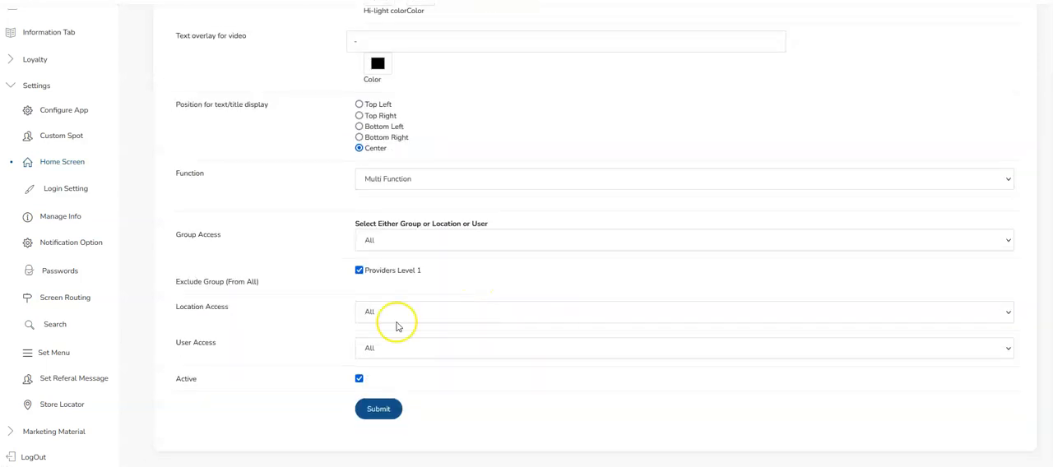
drag(175, 307, 240, 307)
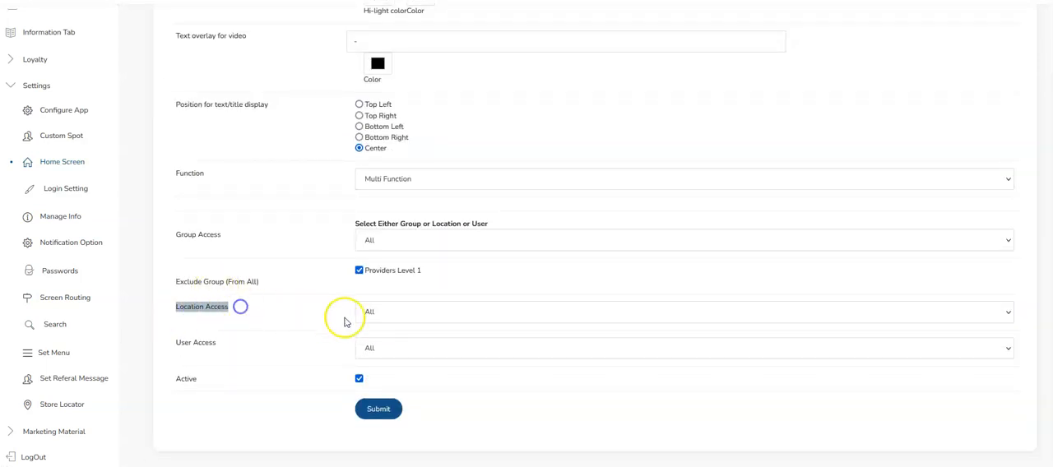
click(375, 312)
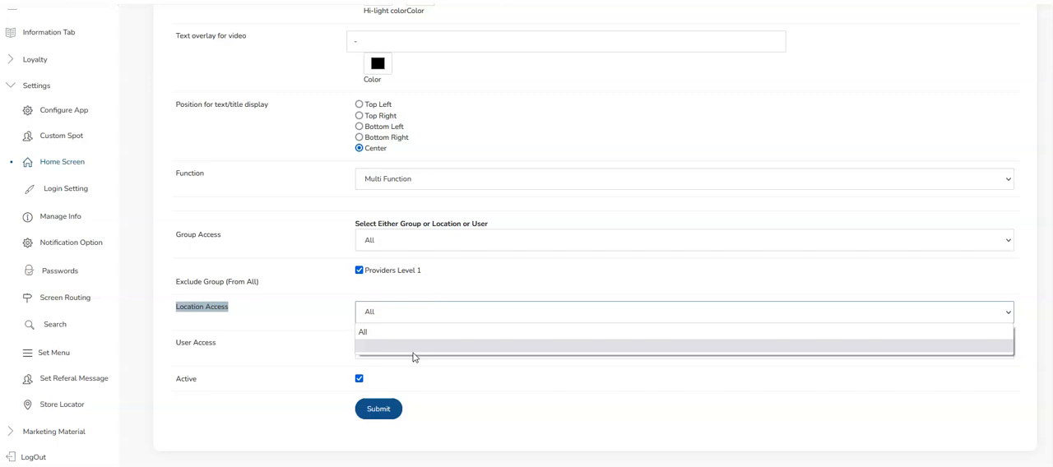
click(302, 299)
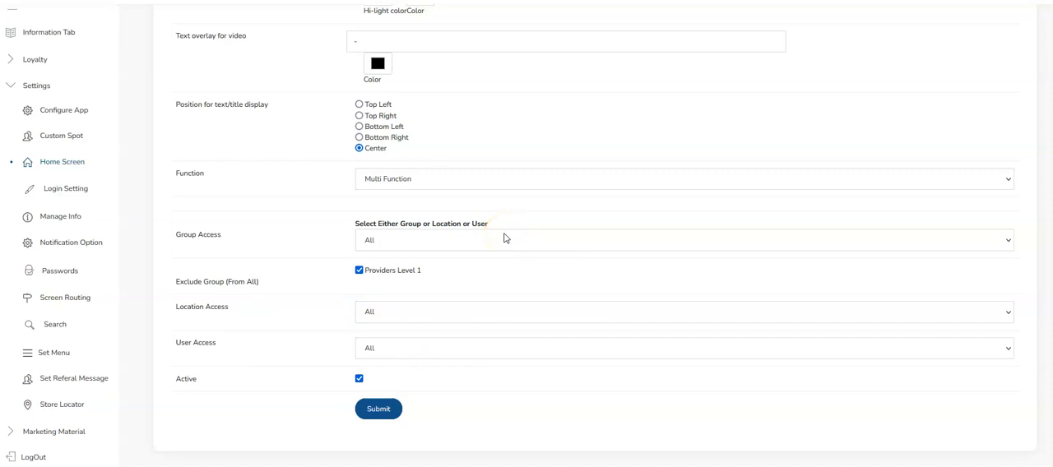
scroll(504, 238, up, 5)
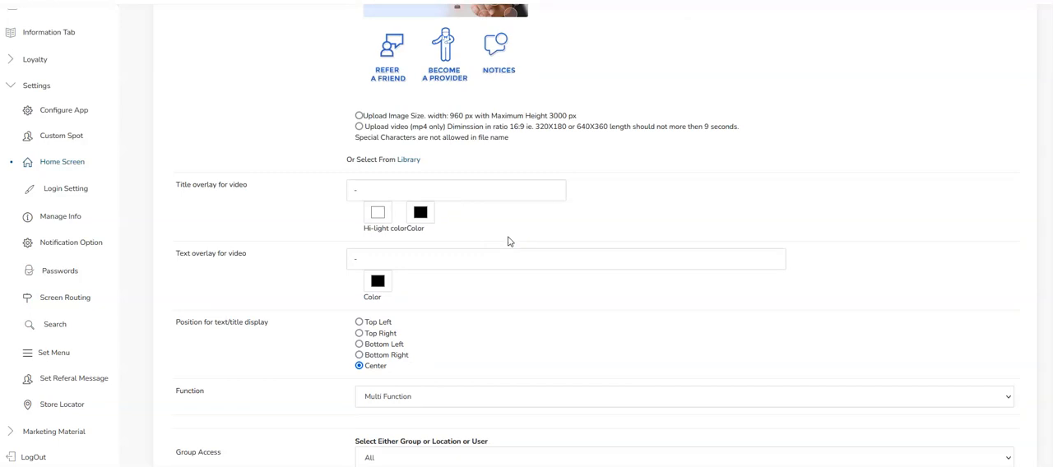
scroll(506, 245, down, 4)
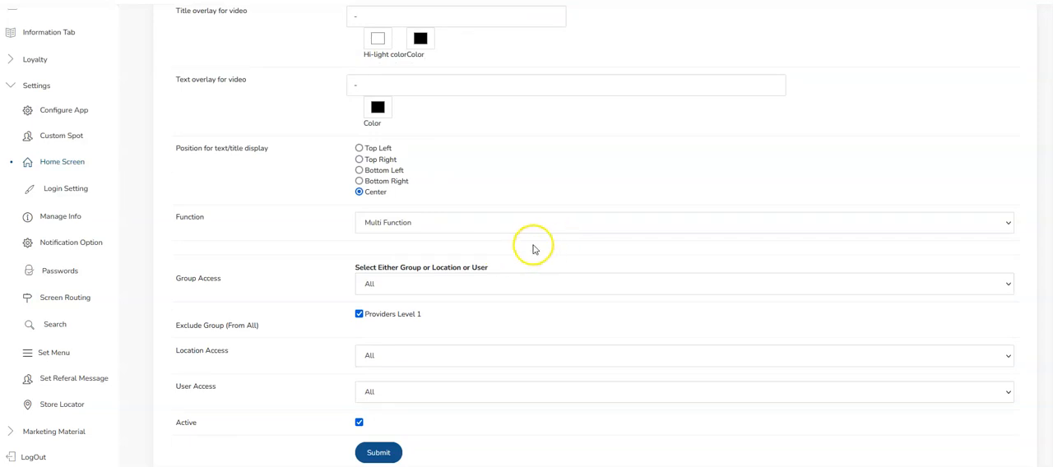